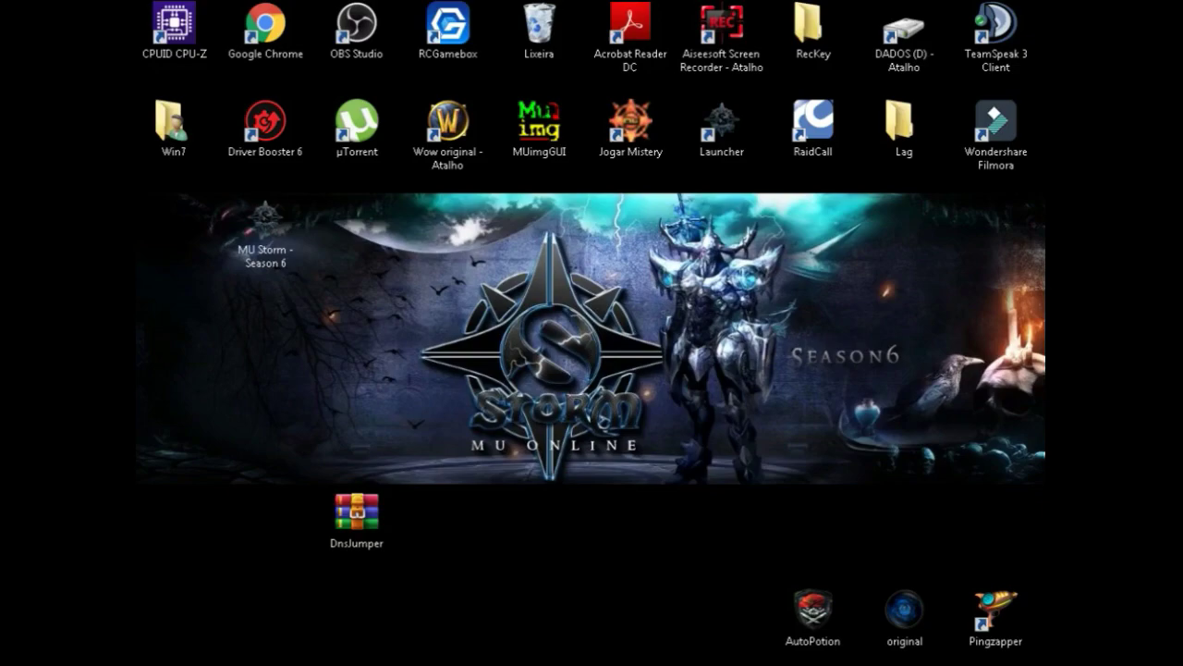
Open the TCP/IP Version 4 properties of the Conexão local network adapter.
mouse_move(996, 662)
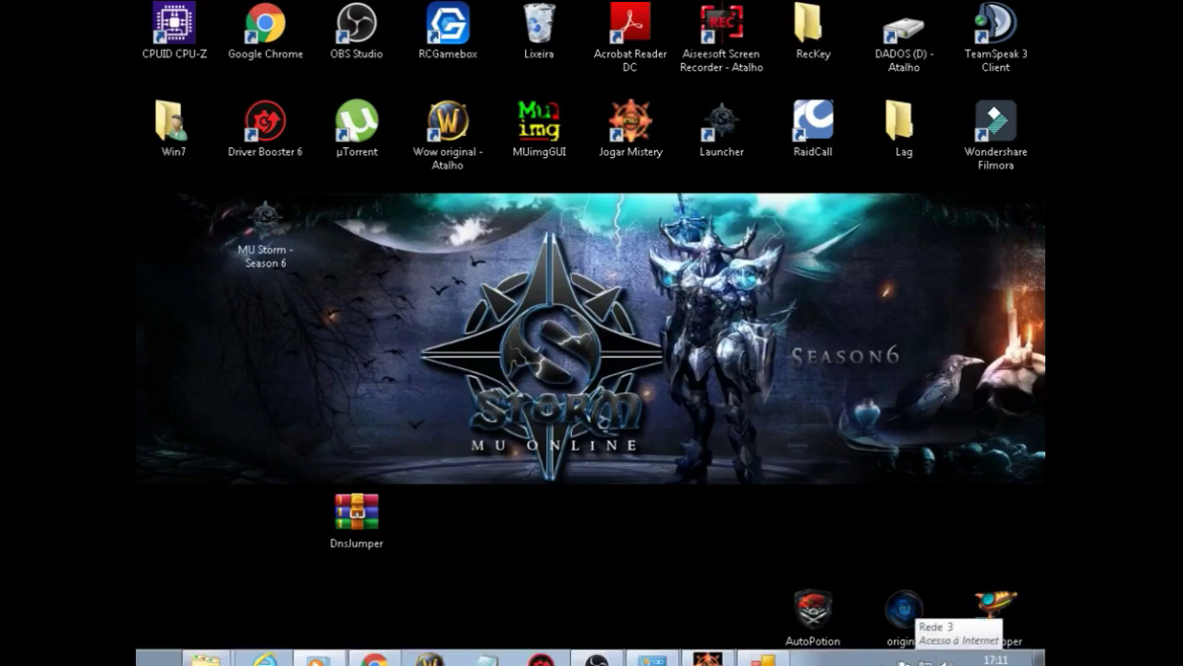
right_click(925, 662)
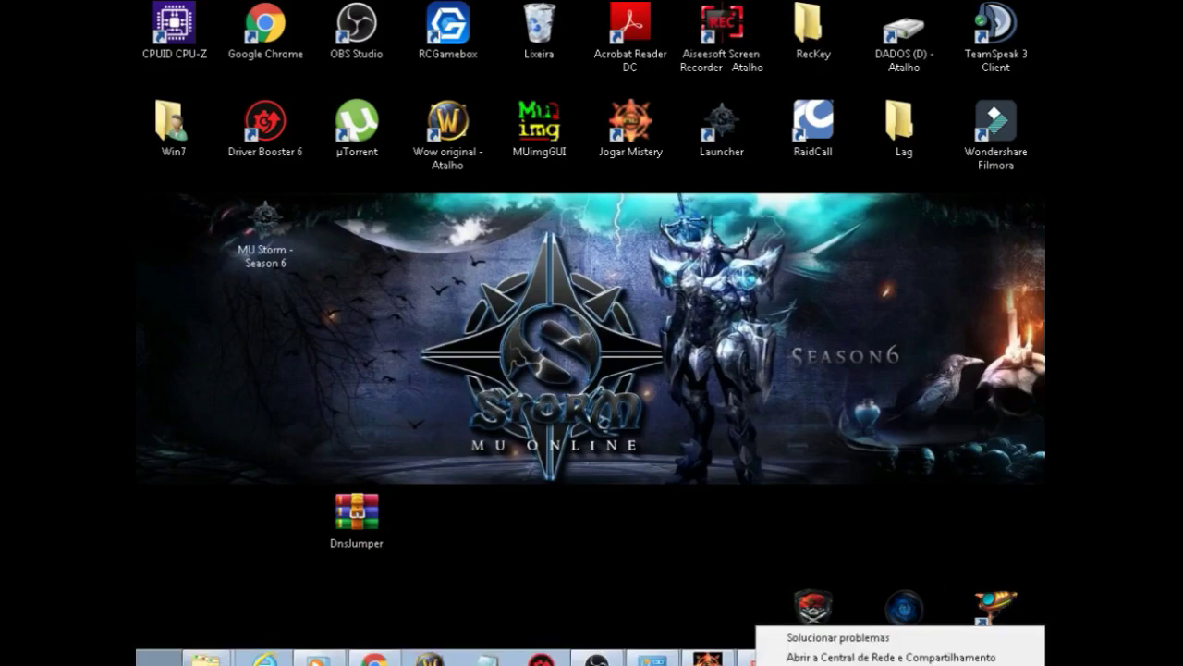
left_click(925, 657)
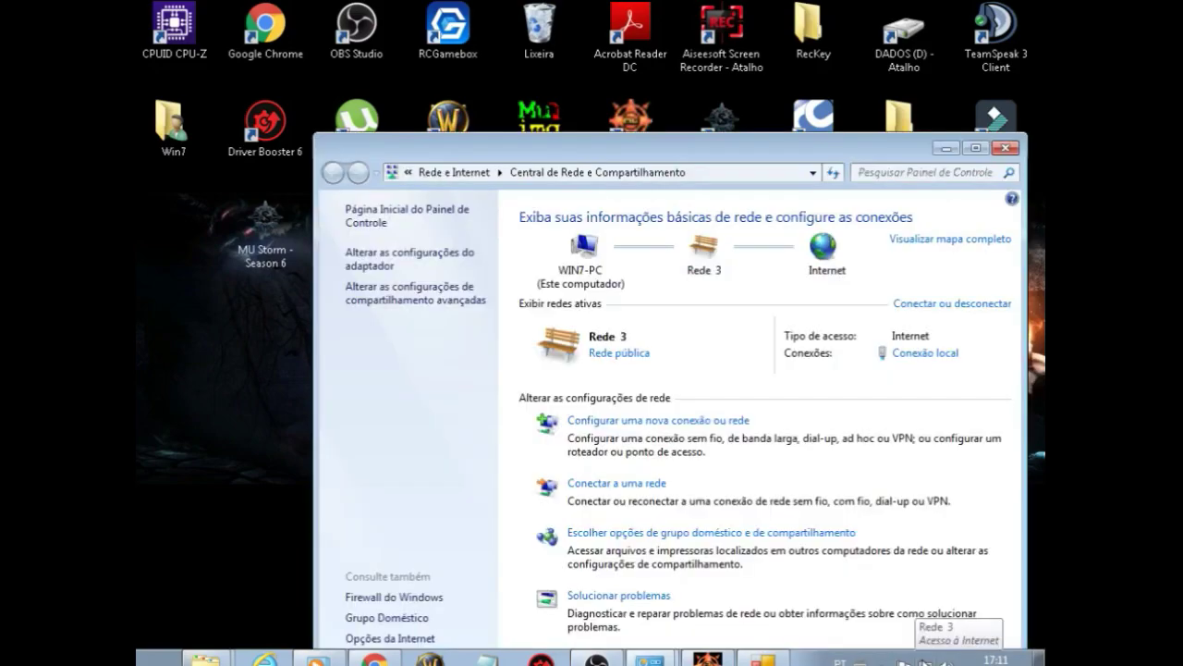
left_click(408, 267)
left_click(406, 256)
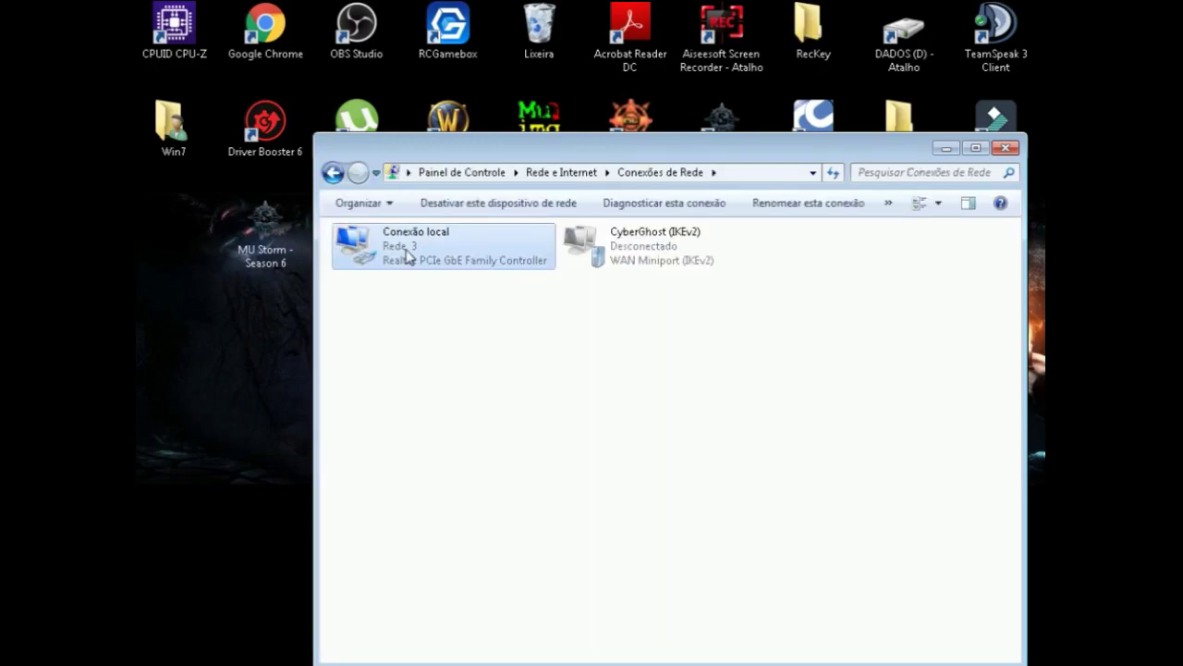
right_click(407, 249)
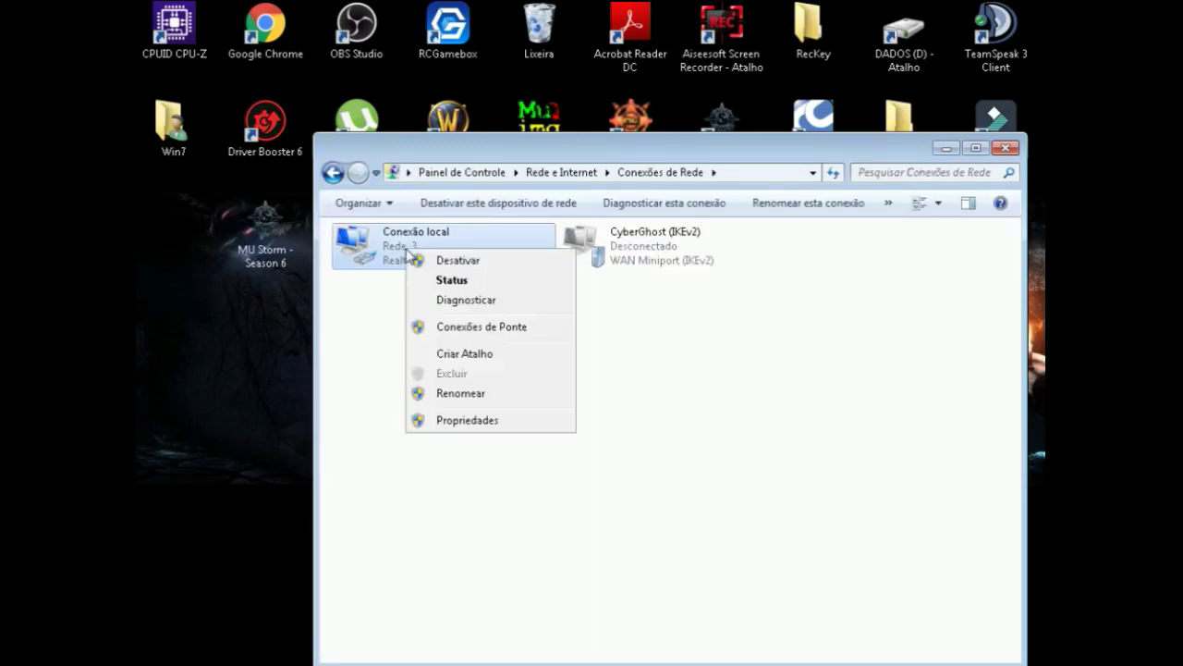
left_click(458, 421)
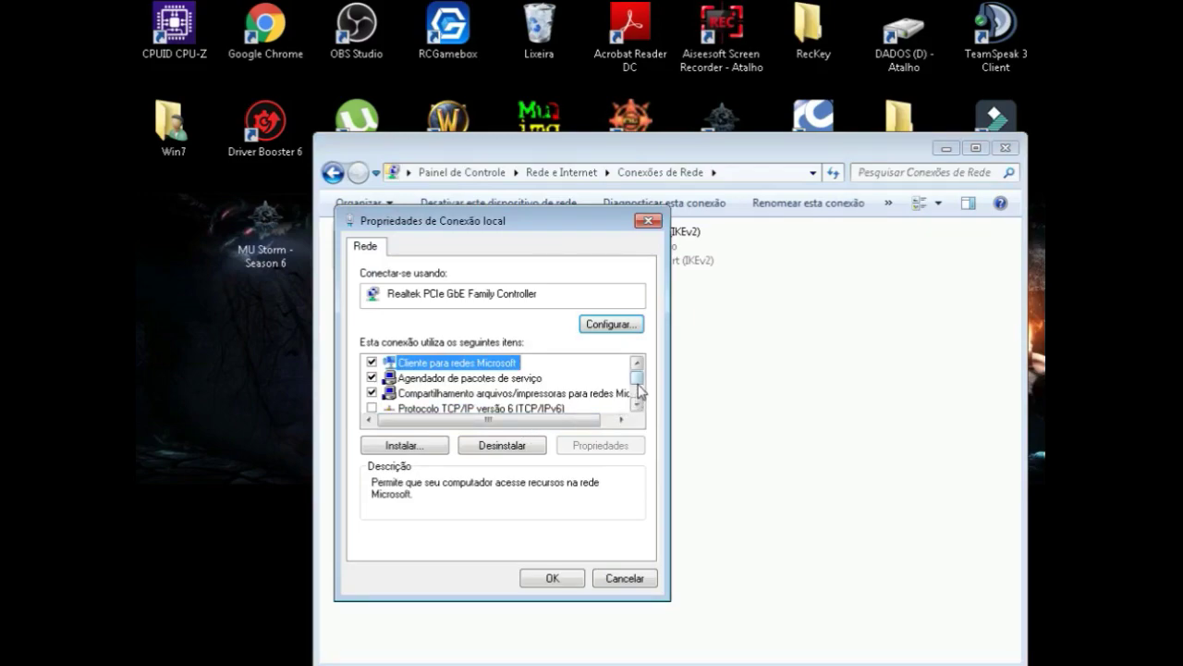
left_click_drag(637, 386, 638, 394)
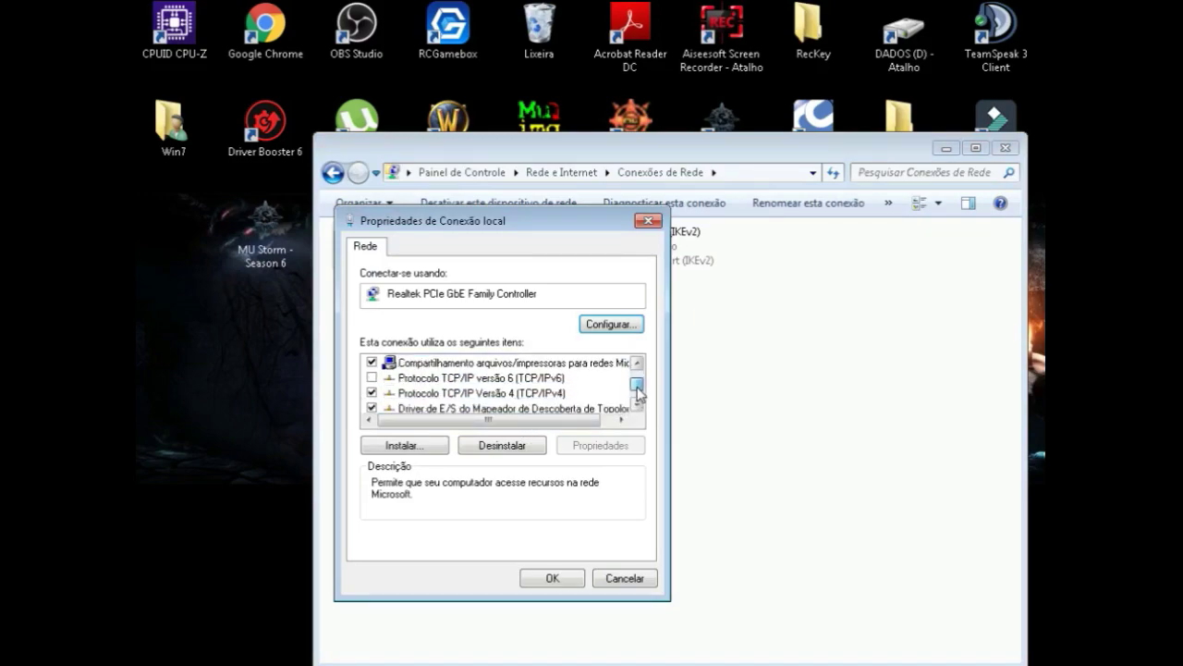
double_click(499, 395)
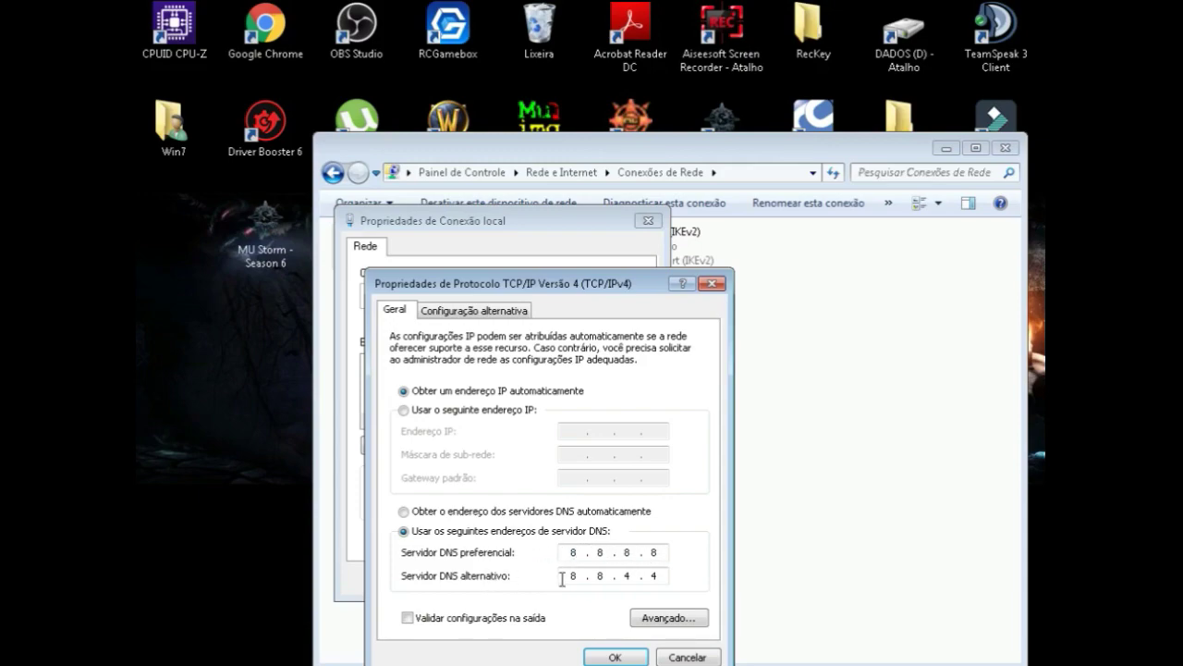
Accept 8.8.8.8 as preferred and 8.8.4.4 as alternate DNS server for Conexão local, and close the network settings.
double_click(658, 575)
left_click(584, 617)
left_click(614, 657)
left_click(566, 580)
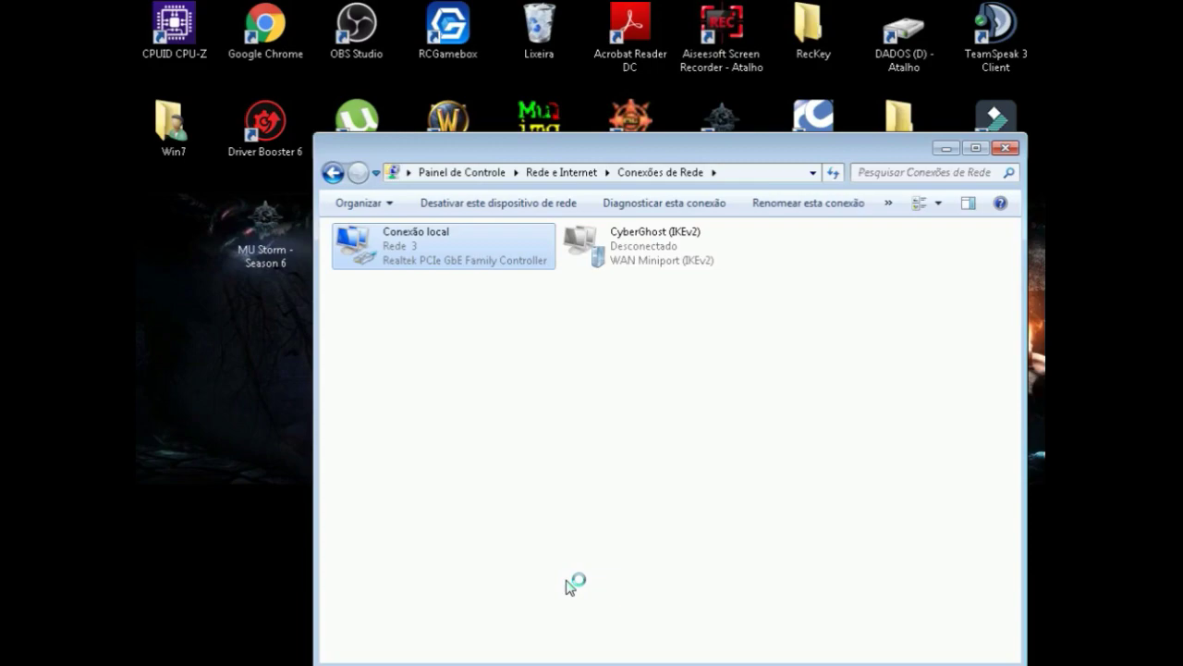
left_click(825, 156)
left_click(1006, 148)
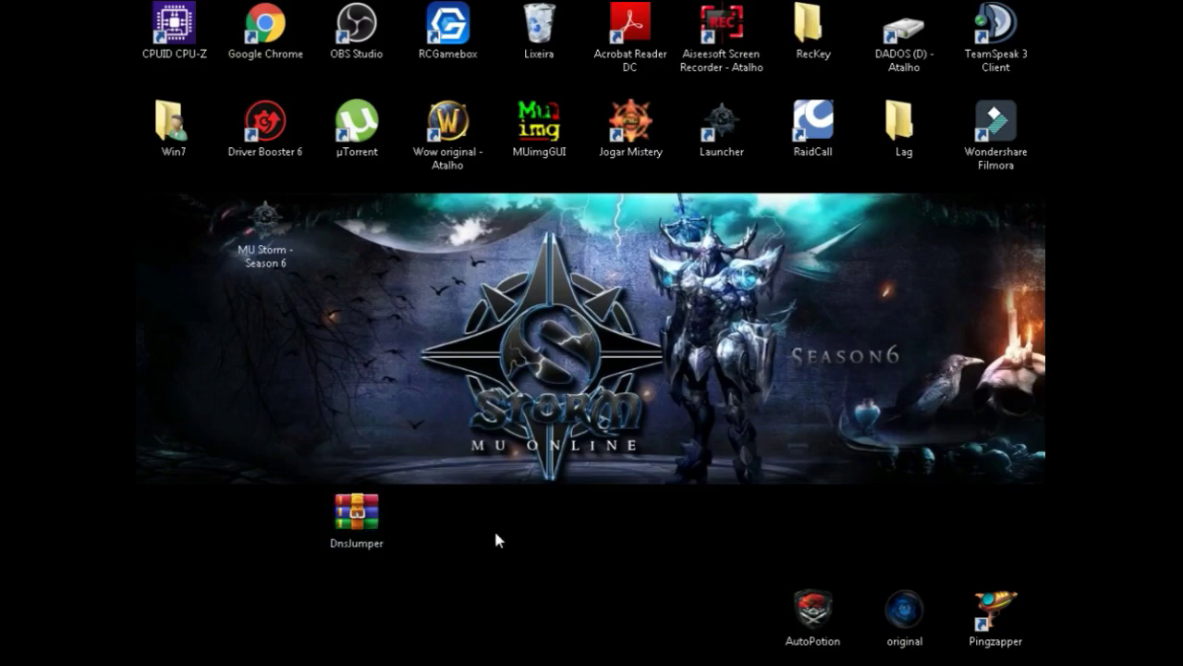
Move the DnsJumper archive up to the middle of the desktop and extract its contents in place.
left_click_drag(355, 522, 404, 475)
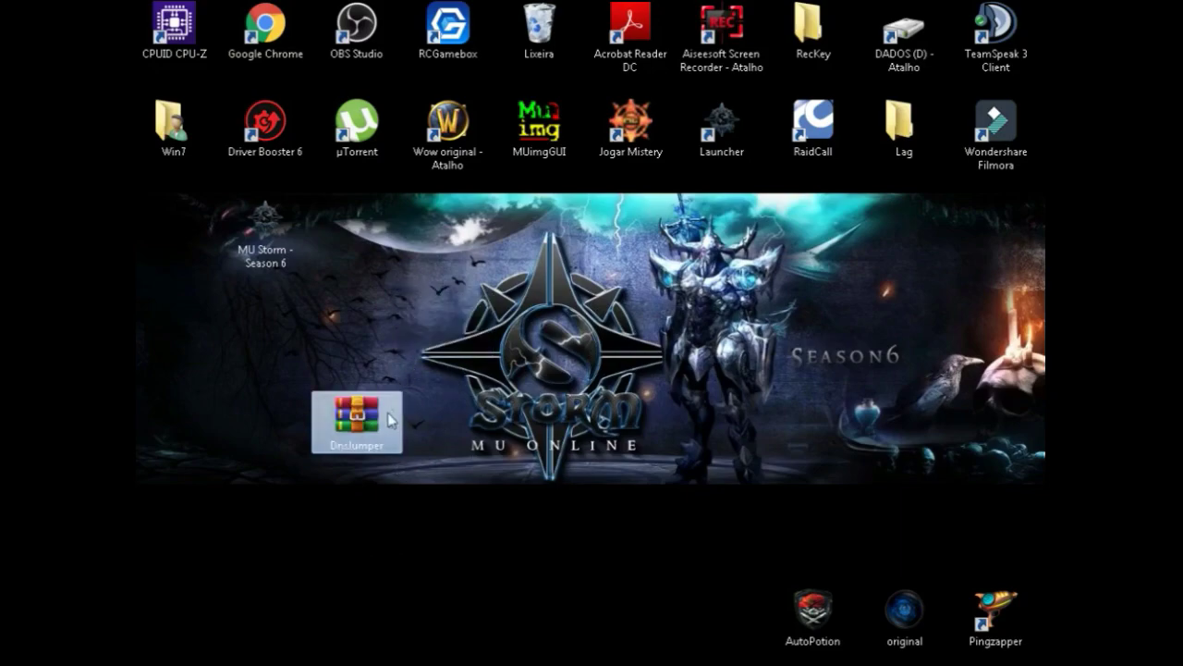
left_click_drag(360, 421, 365, 326)
right_click(366, 326)
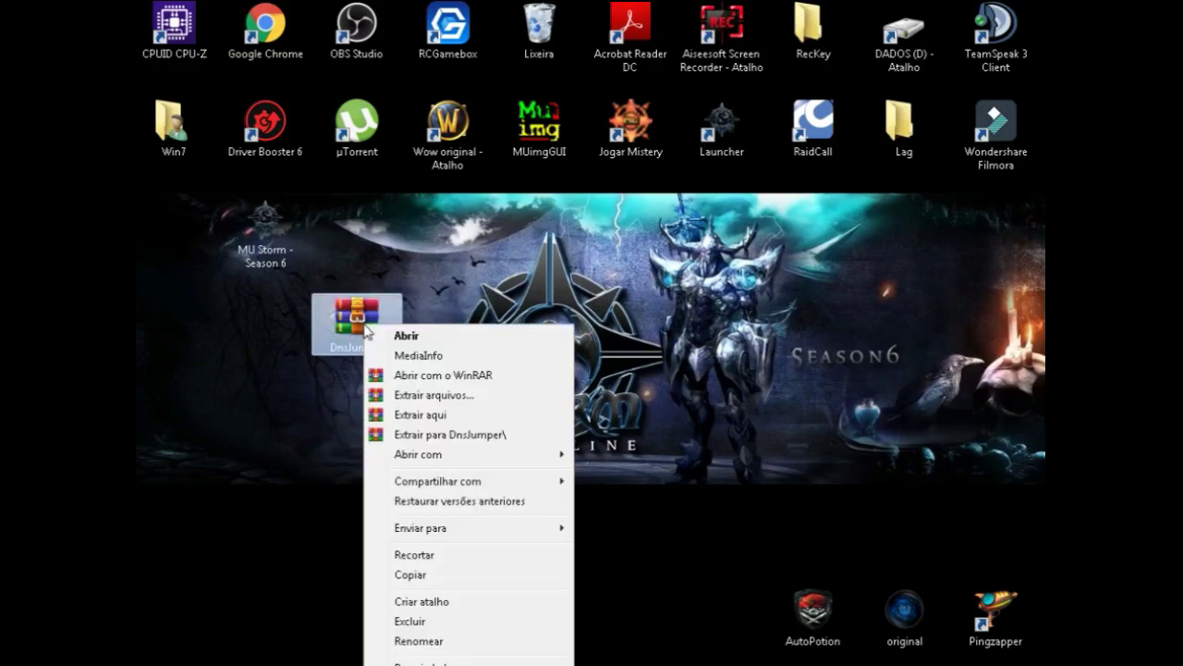
left_click(448, 414)
Place the extracted DnsJumper folder near the desktop's centre and the archive beside the MU Storm shortcut.
left_click_drag(169, 226, 592, 332)
left_click(356, 322)
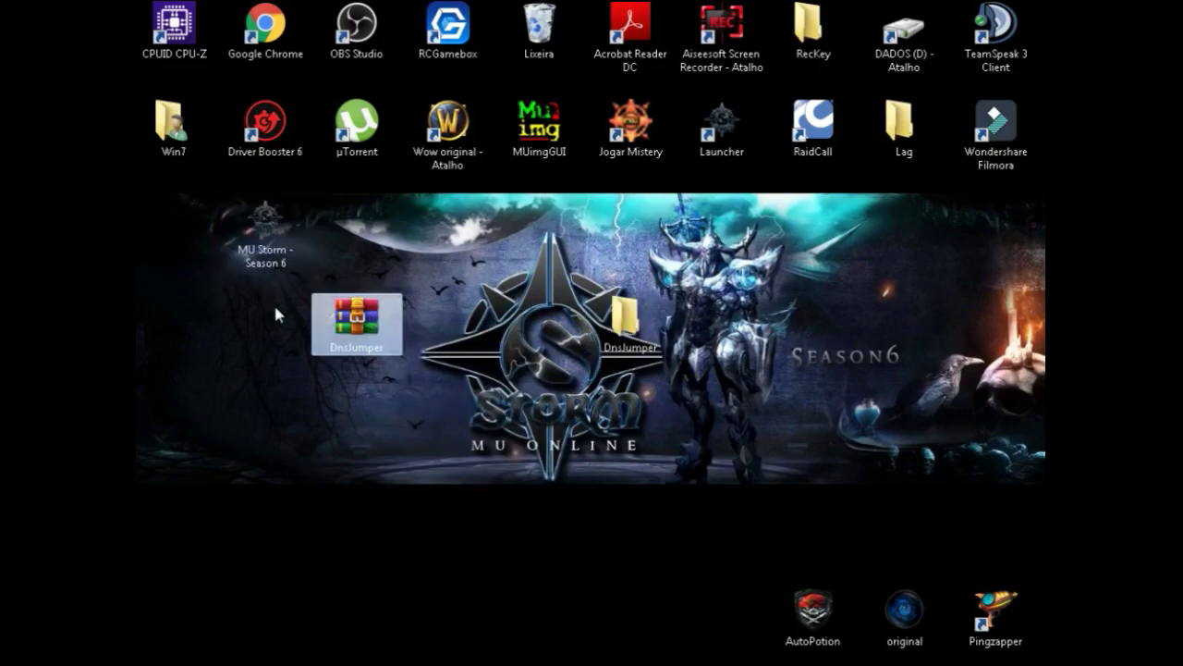
left_click_drag(179, 218, 177, 221)
Launch the DnsJumper application from the extracted folder and close the folder window.
left_click(627, 320)
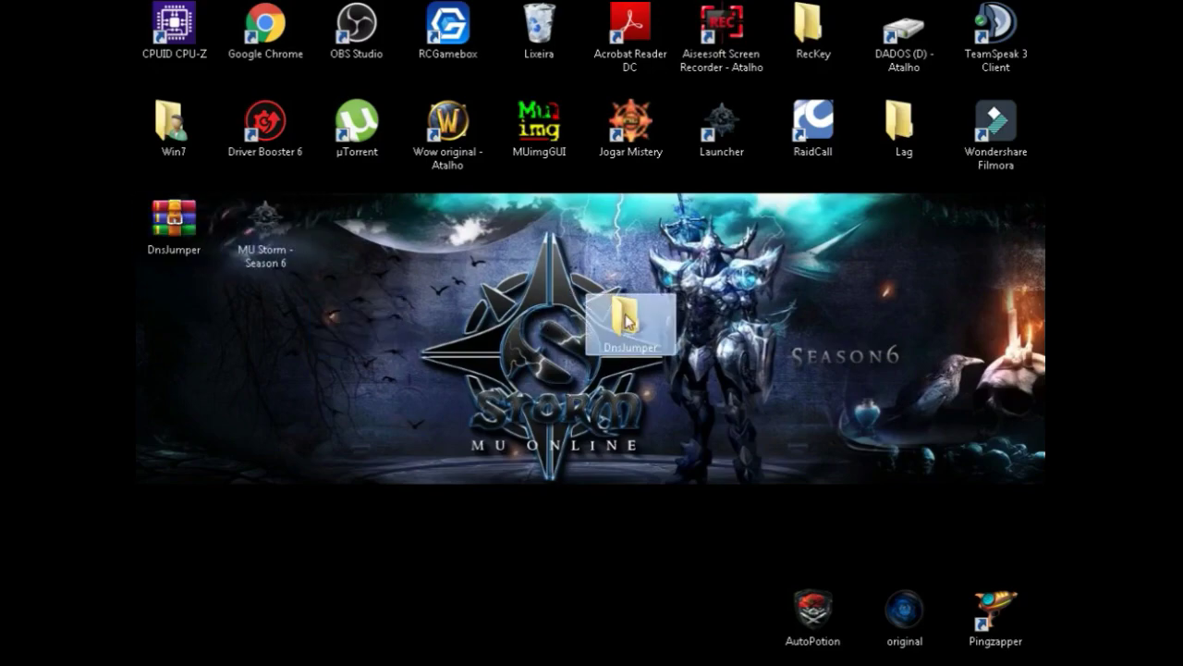
double_click(627, 321)
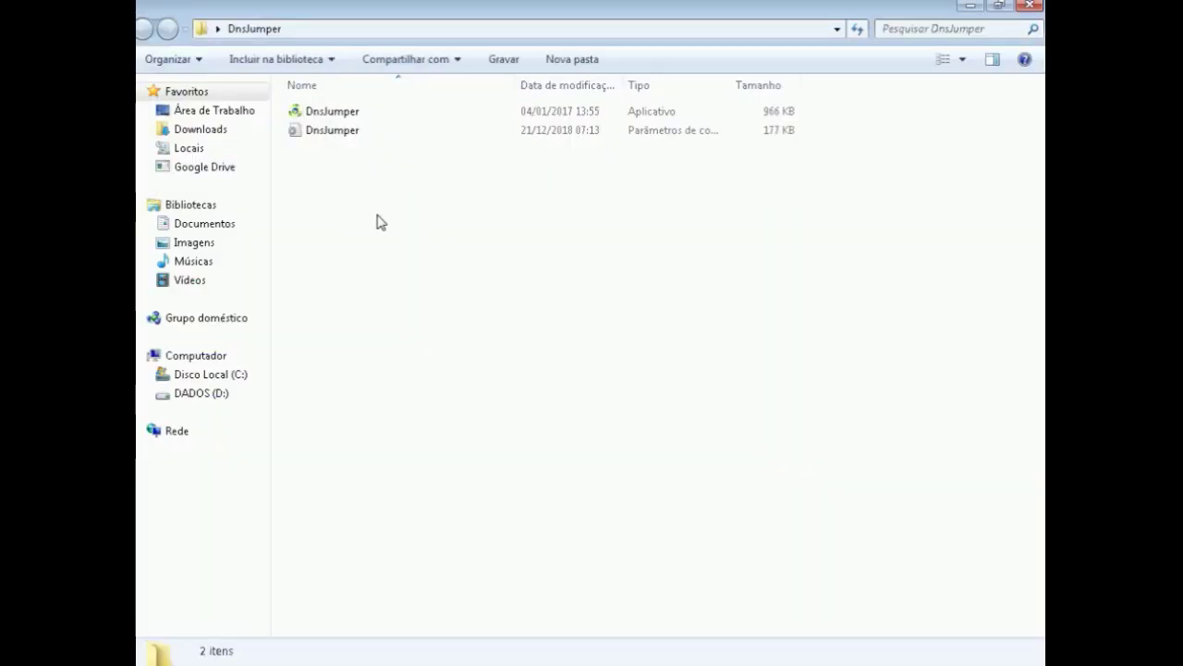
double_click(349, 115)
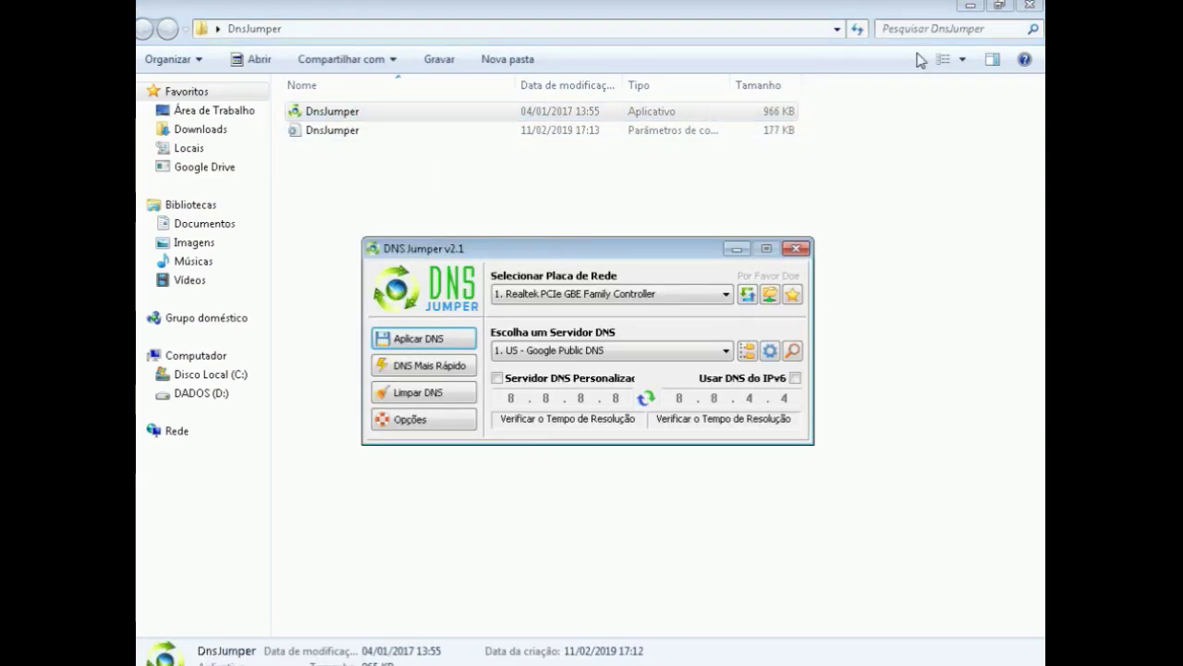
left_click(1029, 6)
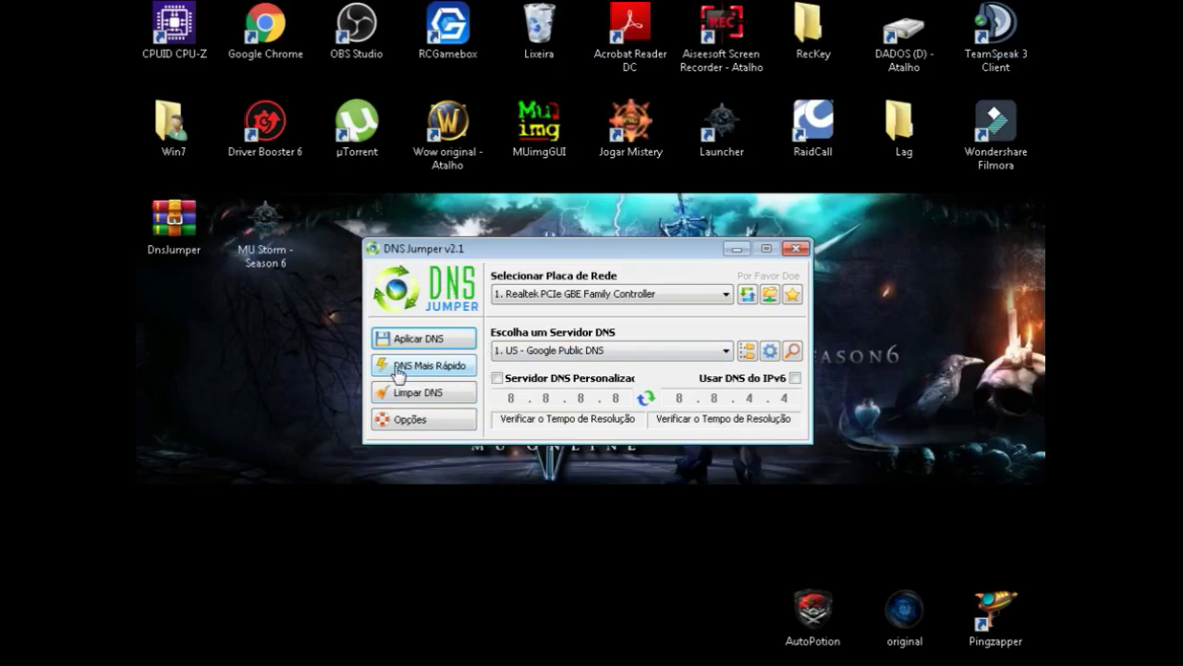
Run the fastest-DNS test on all listed servers with the Misturados option enabled.
left_click(448, 373)
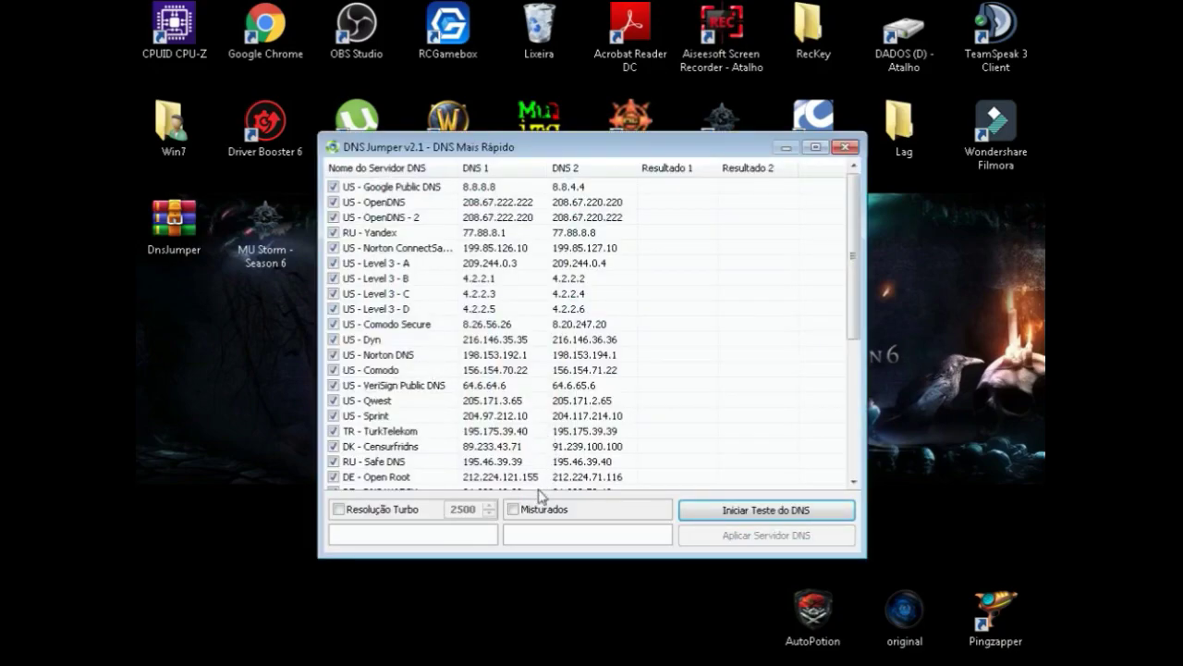
left_click(513, 509)
left_click(741, 520)
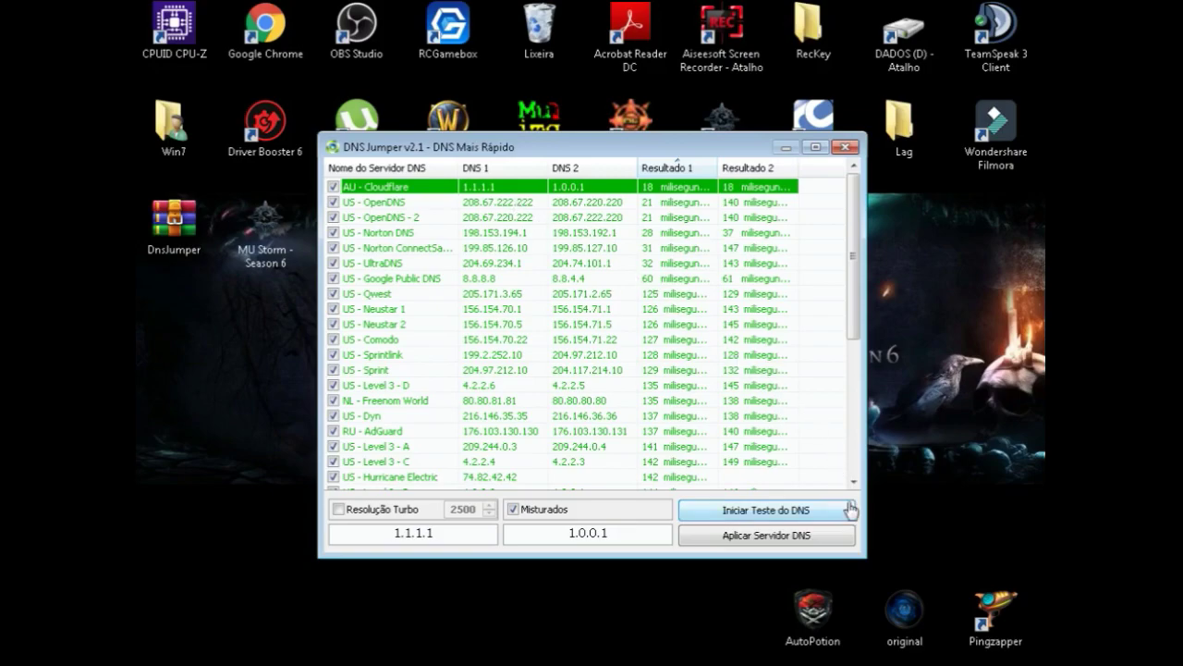
Apply the Cloudflare DNS servers 1.1.1.1 and 1.0.0.1, and close DNS Jumper.
left_click(779, 546)
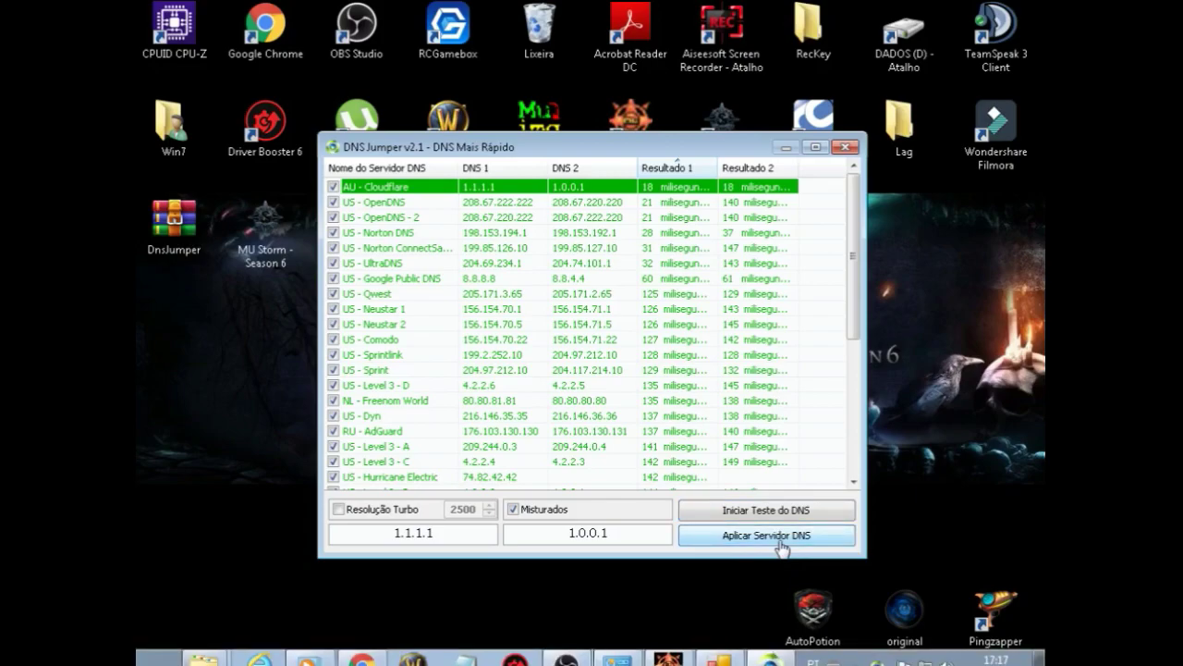
left_click(844, 147)
left_click(807, 249)
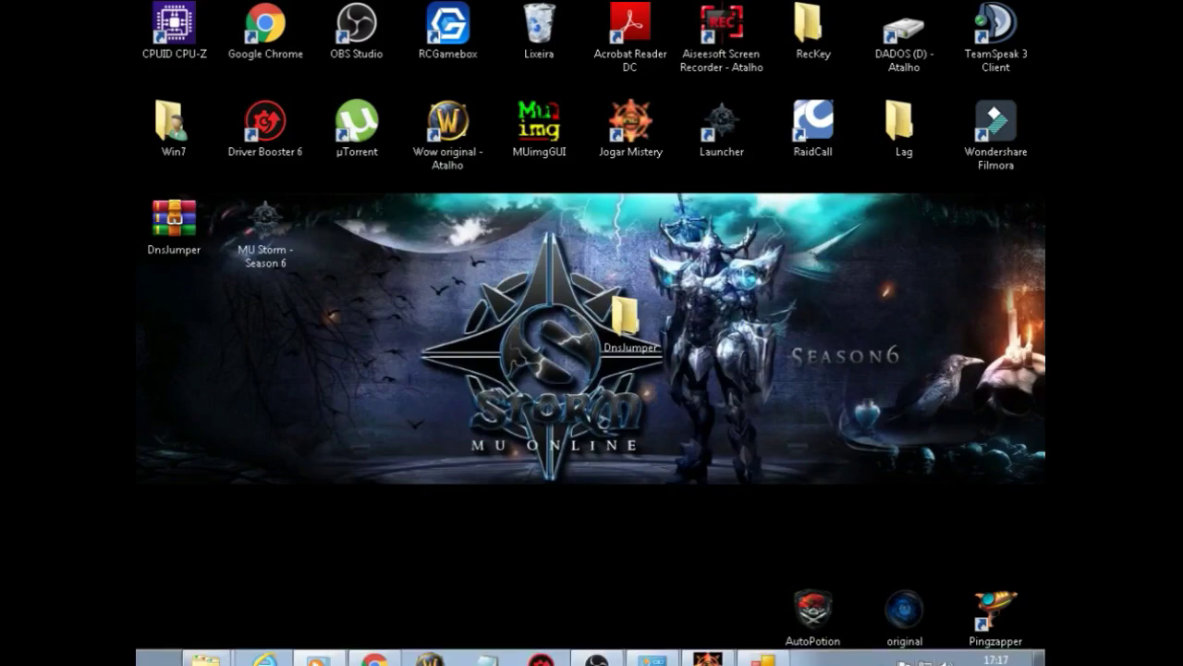
Open the TCP/IP Version 4 properties of Conexão local from the Network and Sharing Center.
left_click(918, 655)
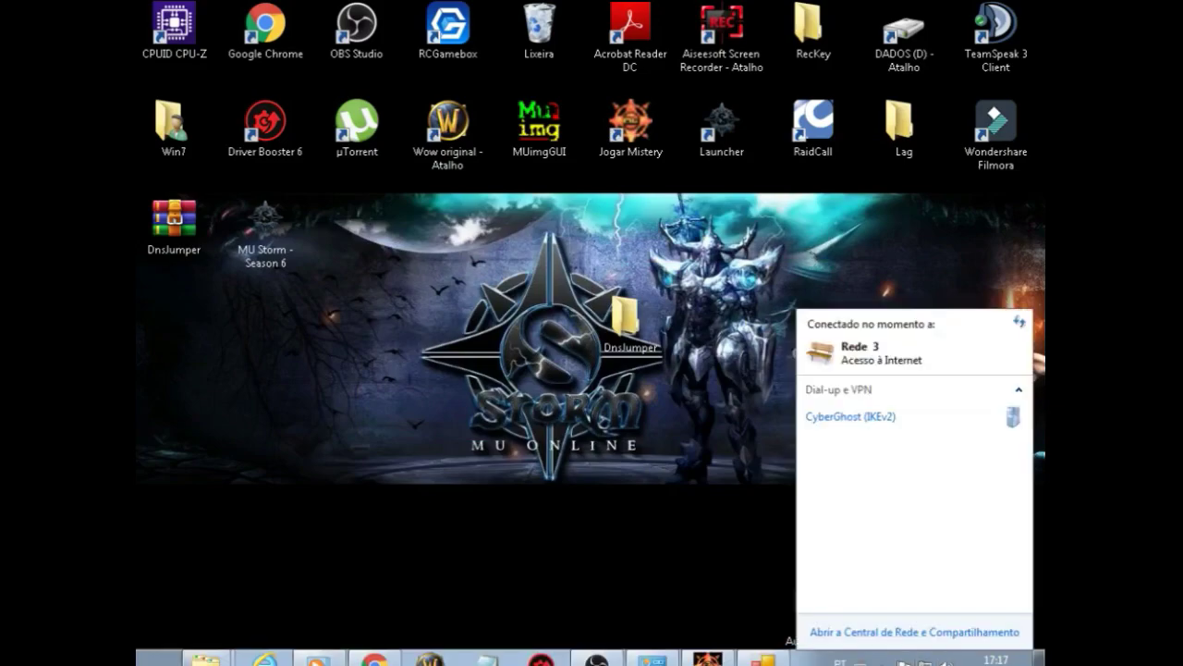
left_click(906, 635)
left_click(386, 259)
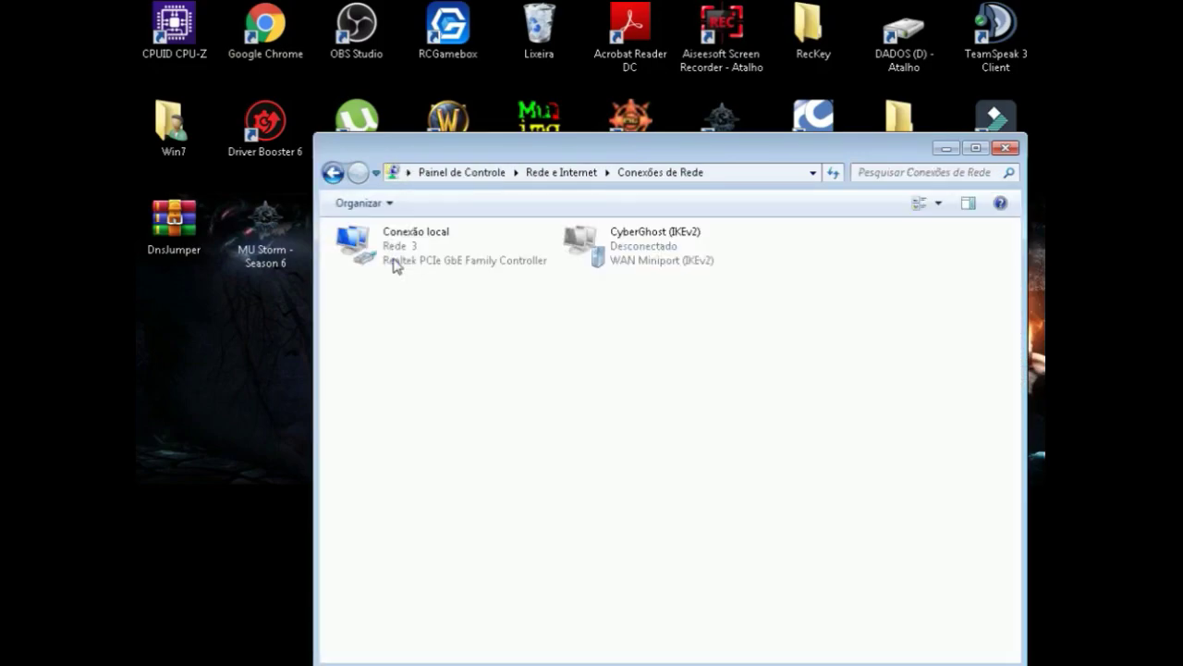
left_click(404, 256)
right_click(407, 242)
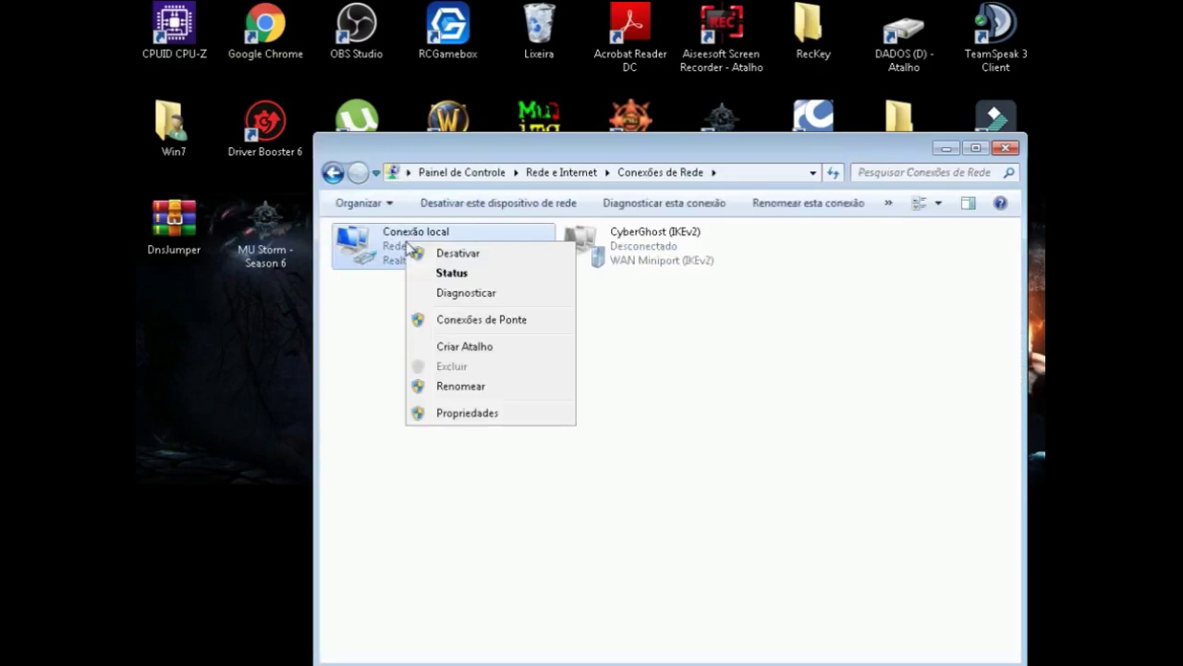
left_click(462, 414)
scroll(641, 385, "down", 1)
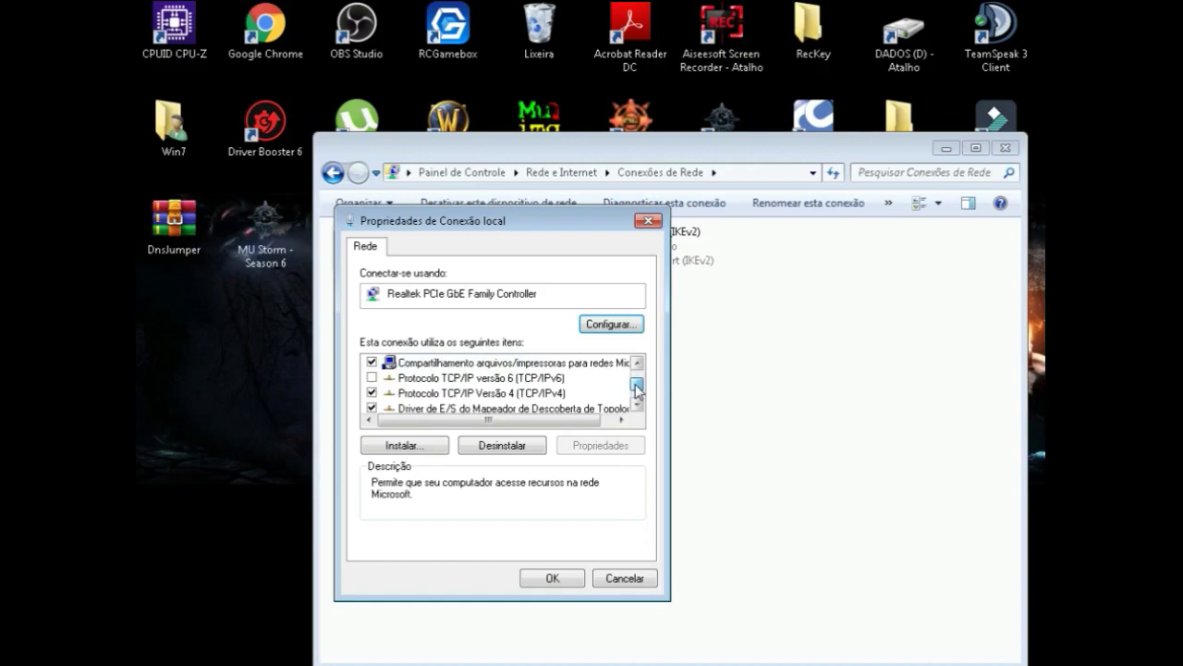
double_click(510, 392)
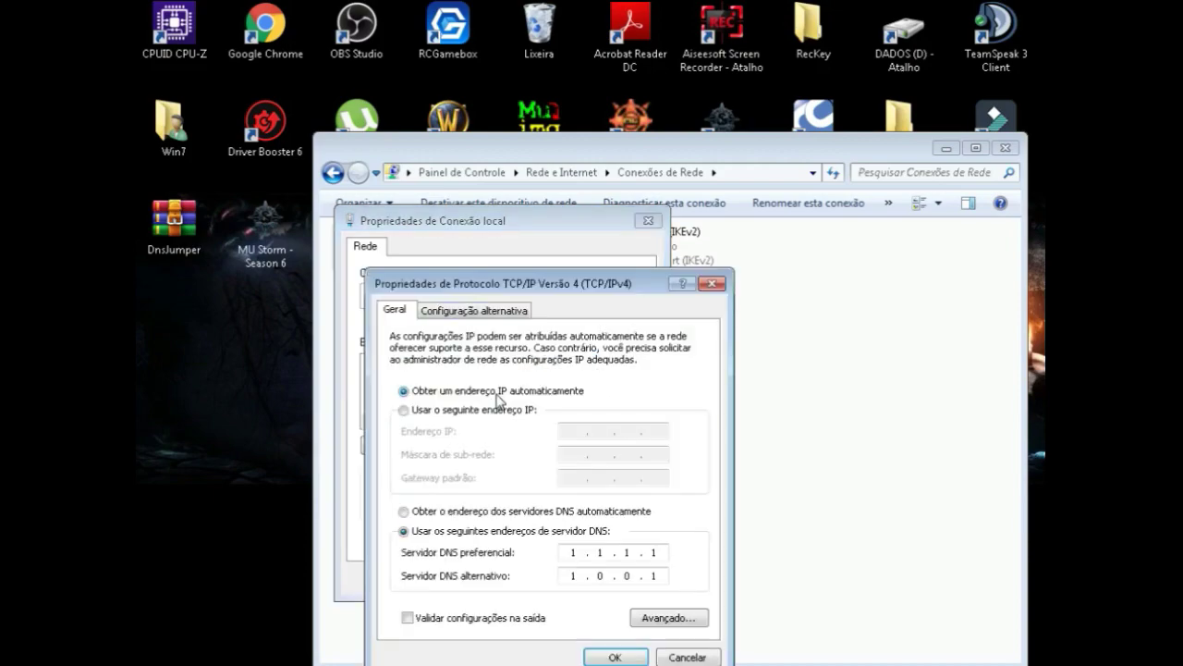
Check the preferred and alternate DNS addresses of Conexão local, and close the network settings.
double_click(568, 553)
left_click(560, 551)
key("Return")
left_click(556, 582)
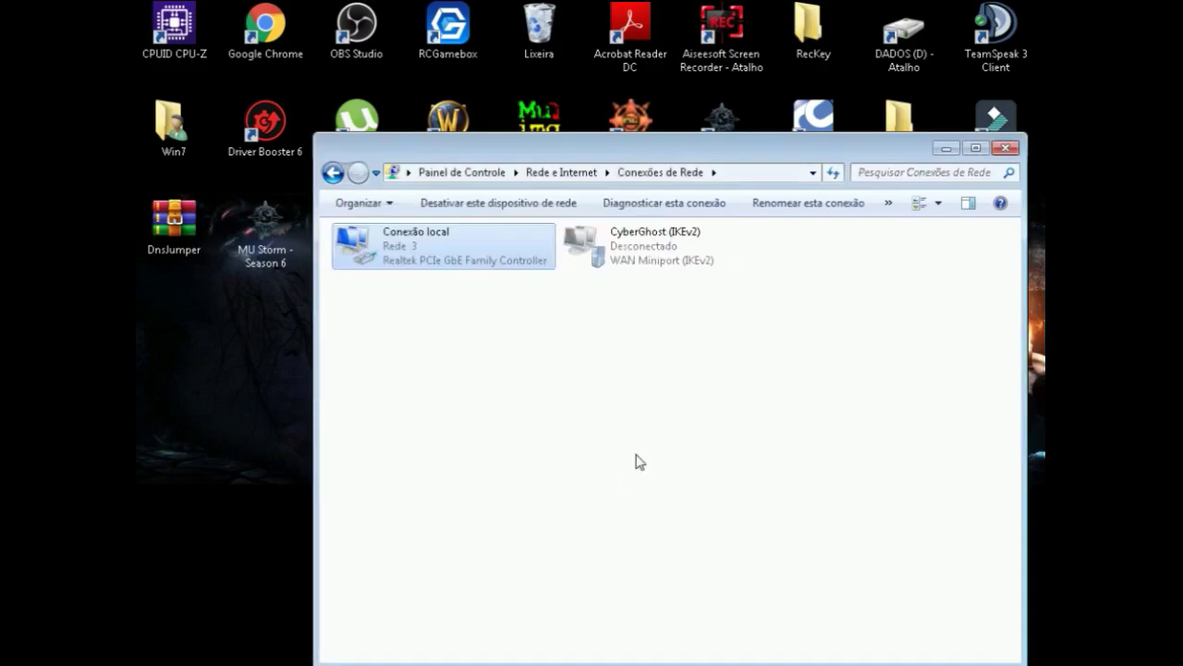
left_click(1006, 147)
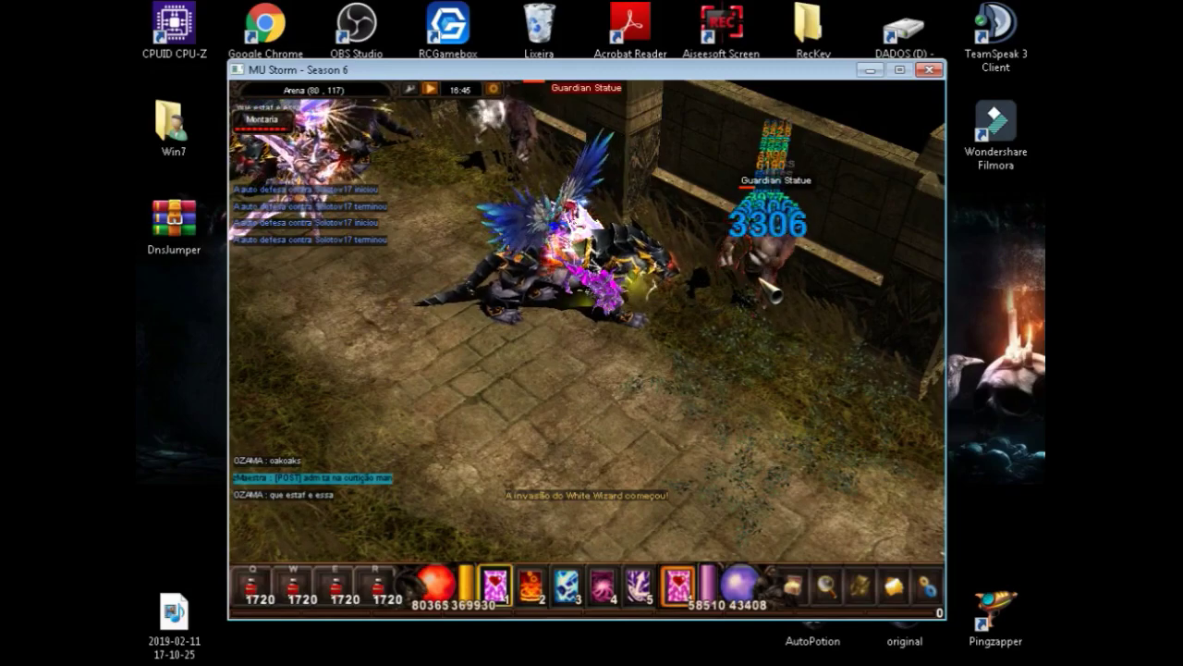
left_click(588, 420)
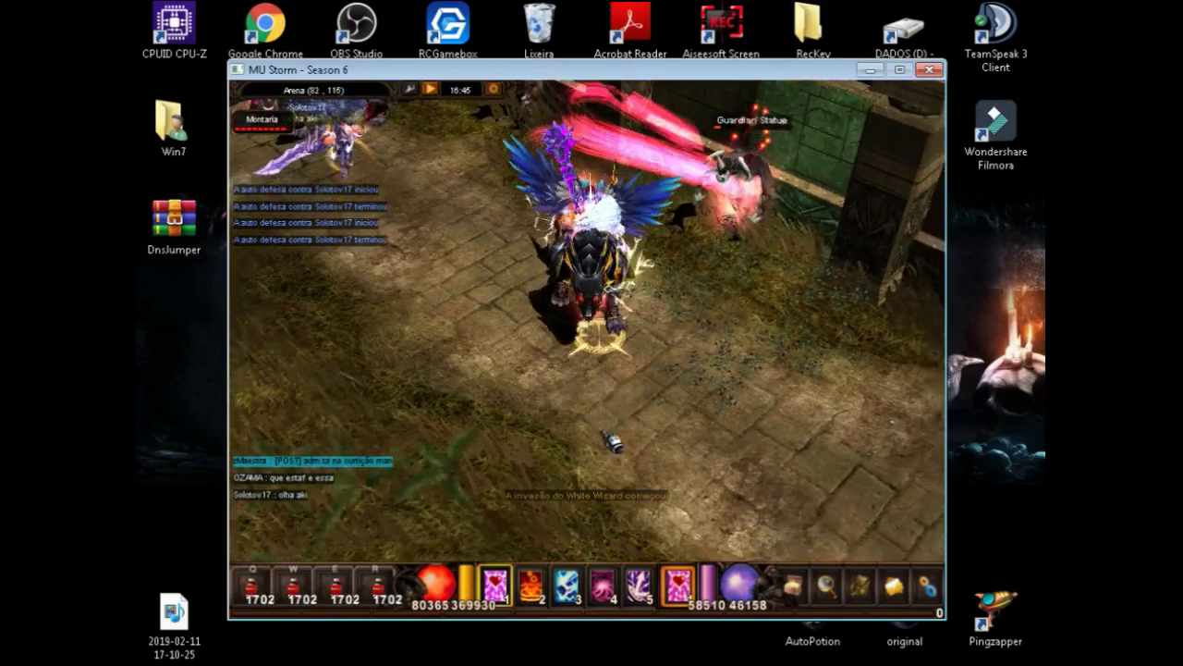